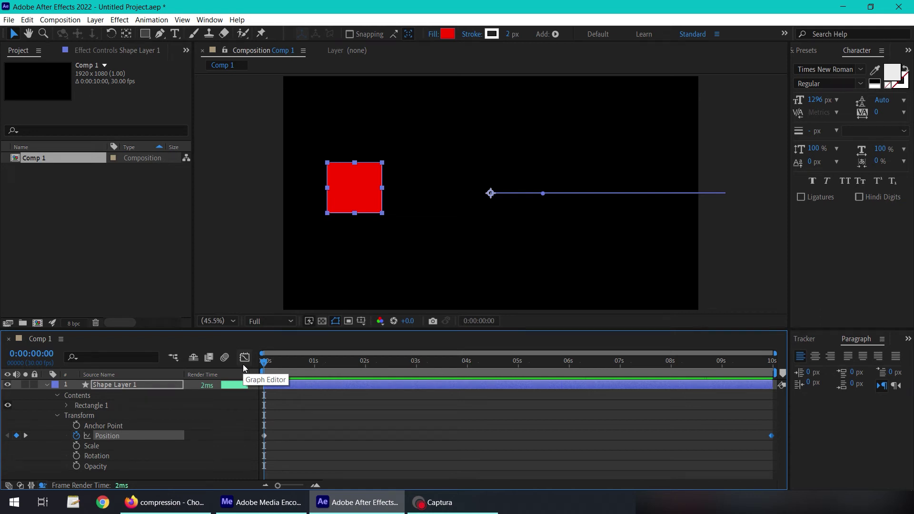
Collapse Shape Layer 1's property list in the Comp 1 timeline.
click(46, 384)
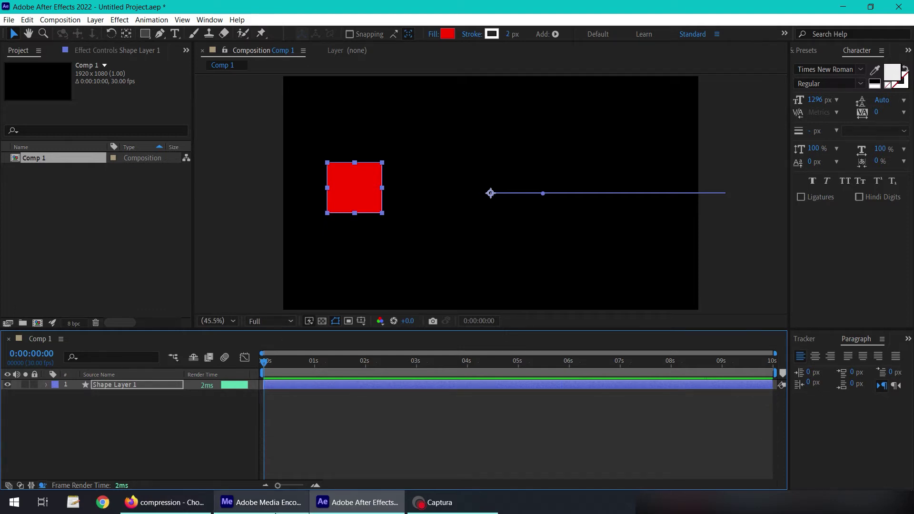
click(261, 503)
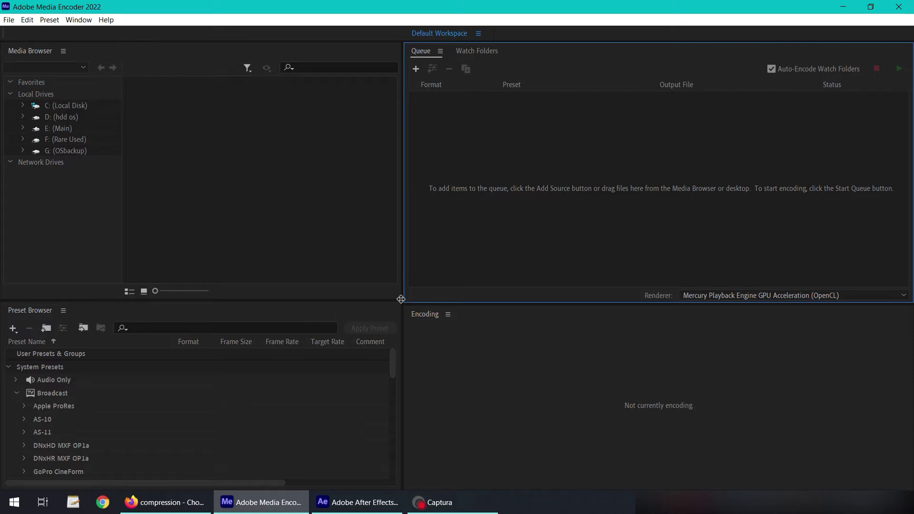
key(alt+Tab)
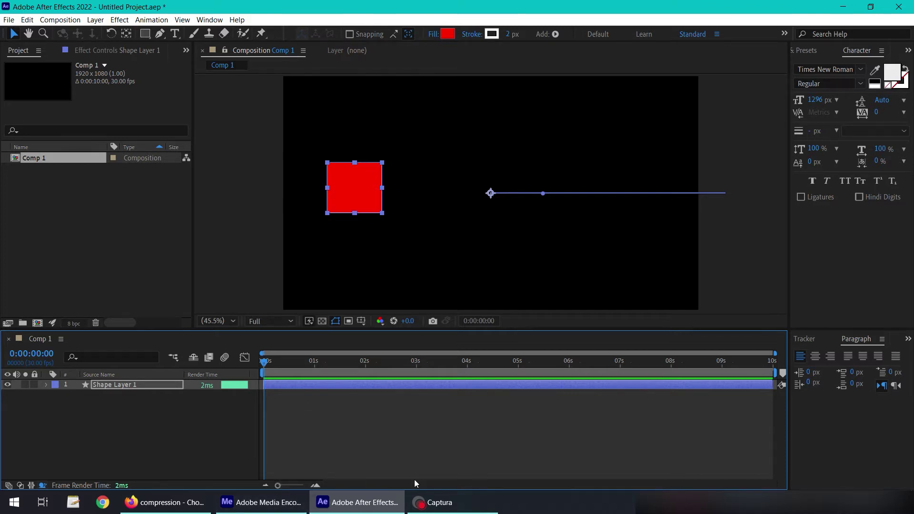
Add Comp 1 to the Media Encoder queue from the File > Export menu.
click(7, 21)
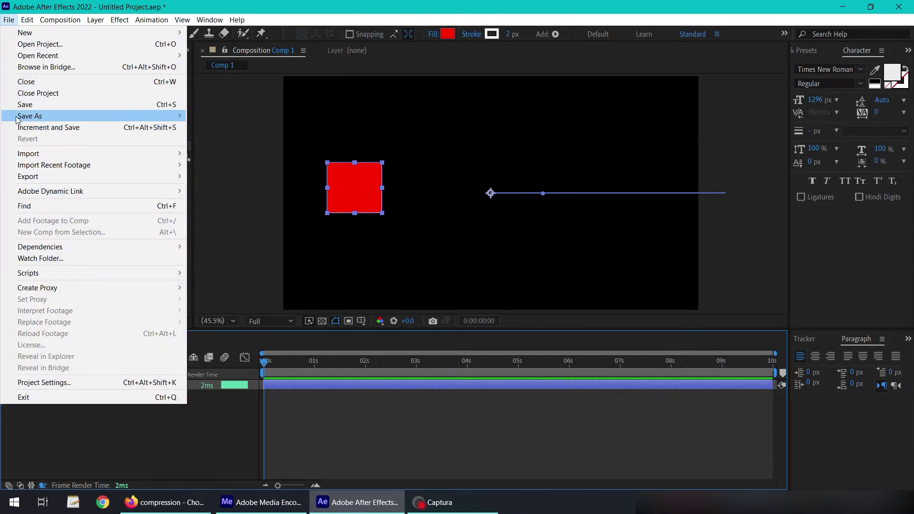
mouse_move(44, 182)
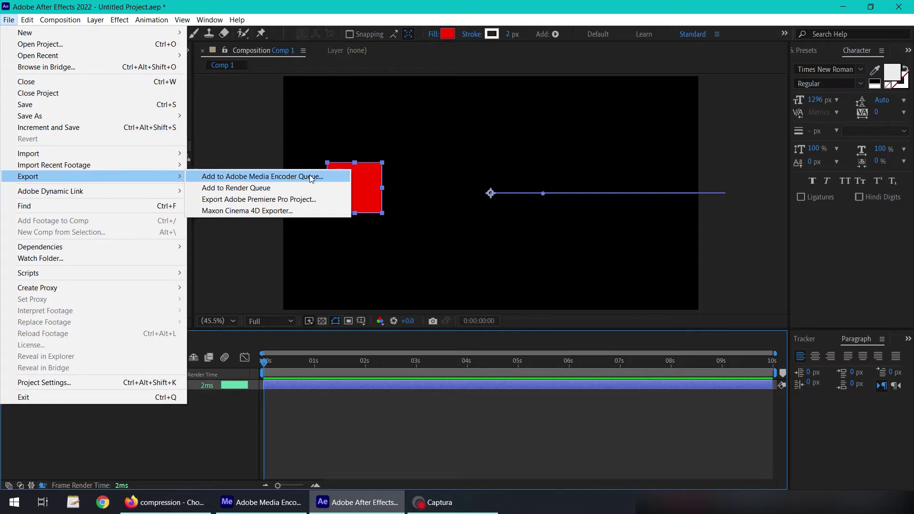
click(327, 175)
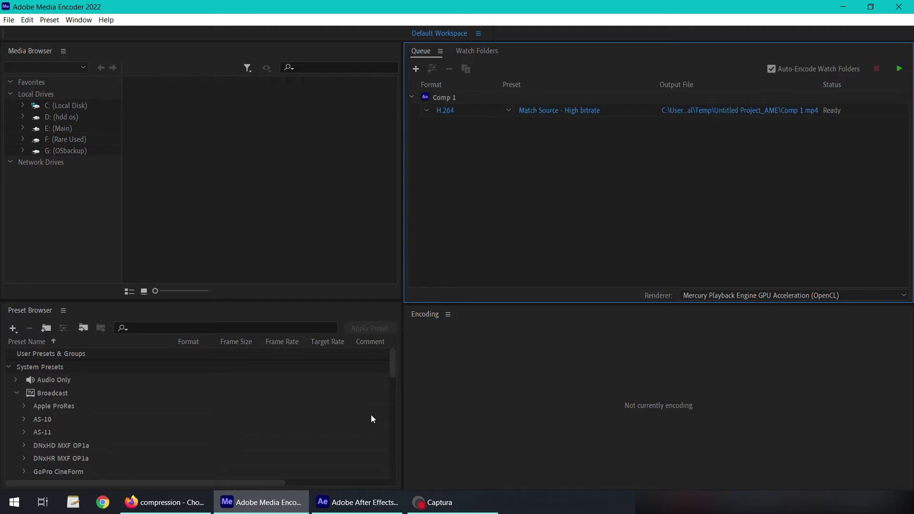
Check the Comp 1 job's format list and keep H.264.
click(346, 503)
click(426, 111)
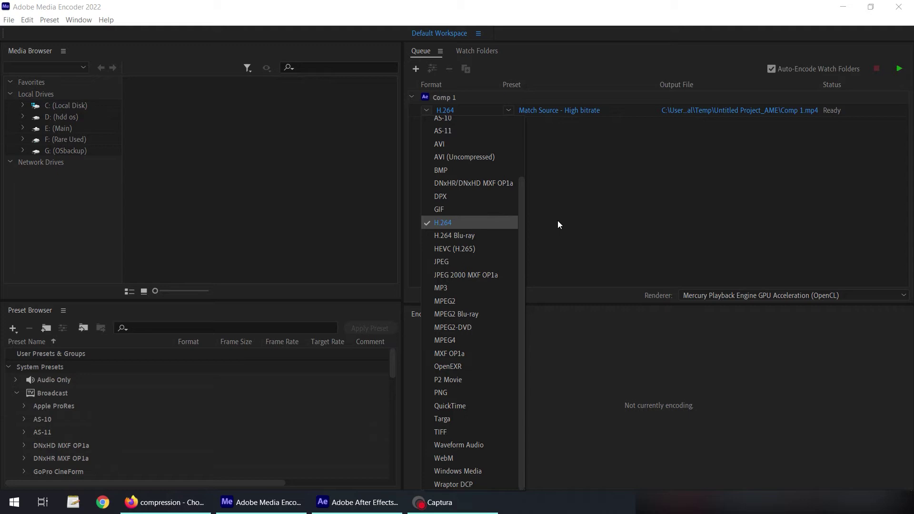
click(614, 212)
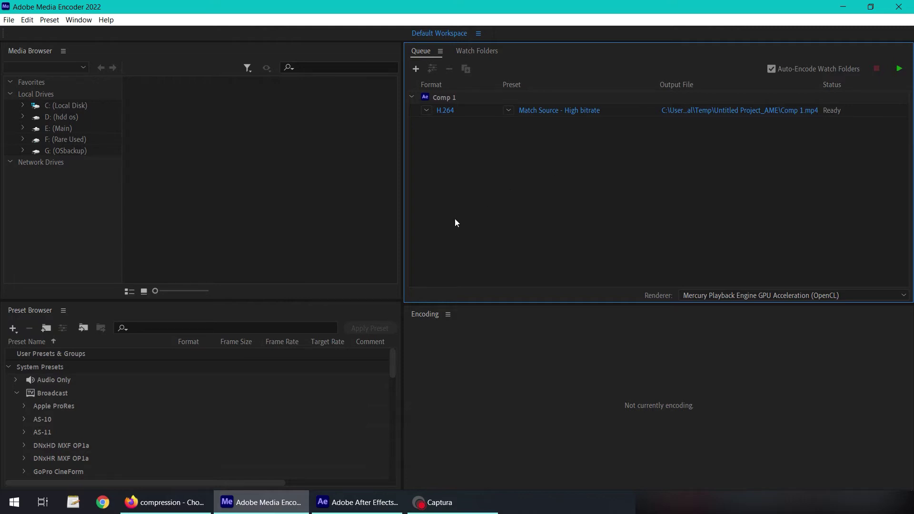
Preview the red square's motion in After Effects, then return to the Media Encoder queue.
click(350, 501)
drag(308, 360, 339, 364)
click(261, 502)
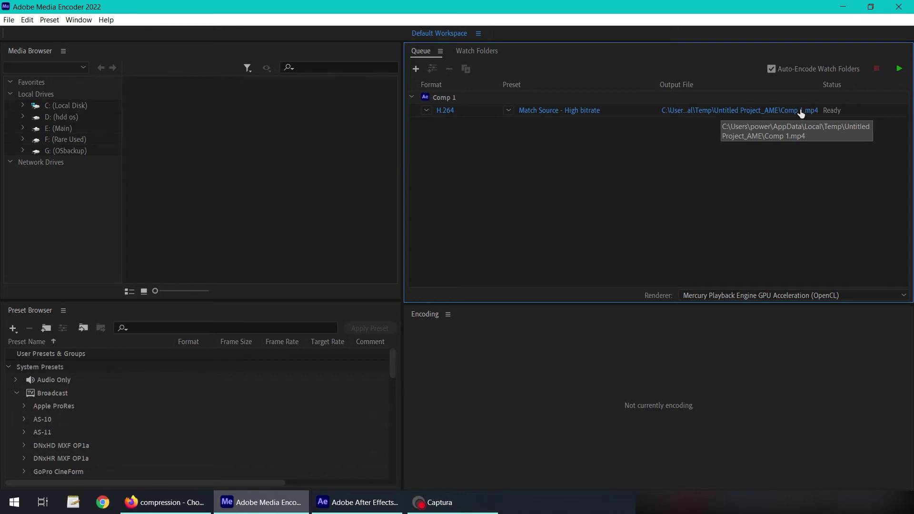
mouse_move(554, 112)
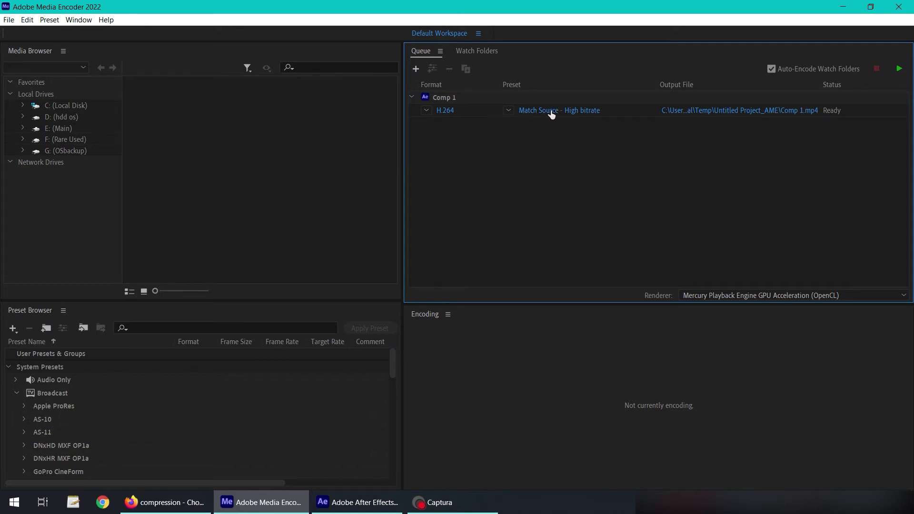
Open Comp 1's export settings and disable Export Audio, which switches the preset to Custom.
click(555, 111)
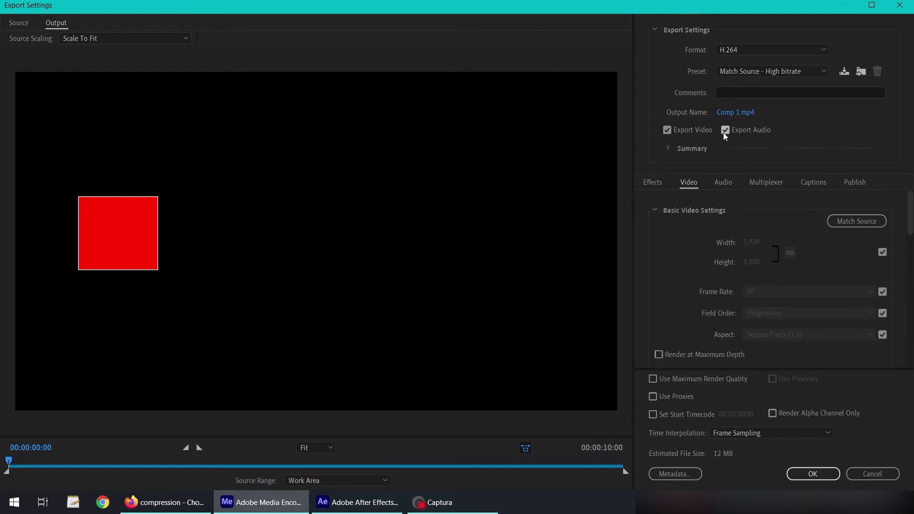
click(725, 134)
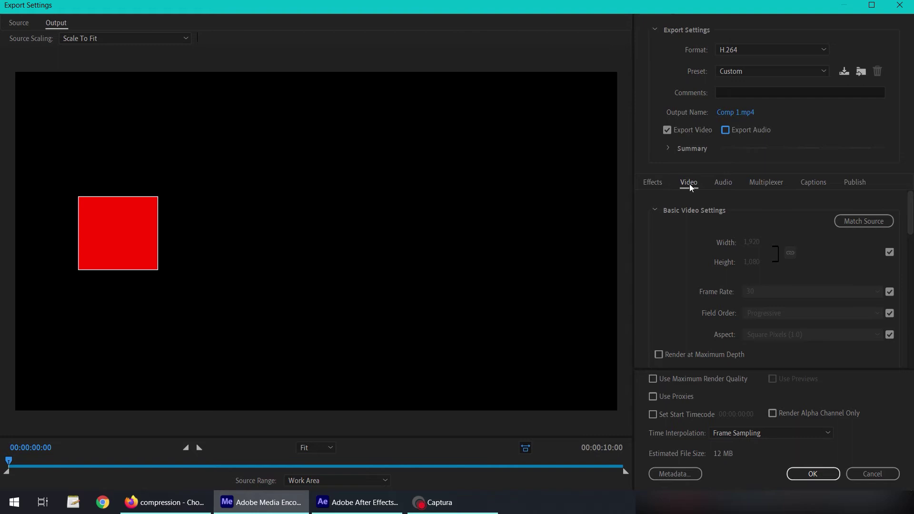
scroll(904, 209, down, 1)
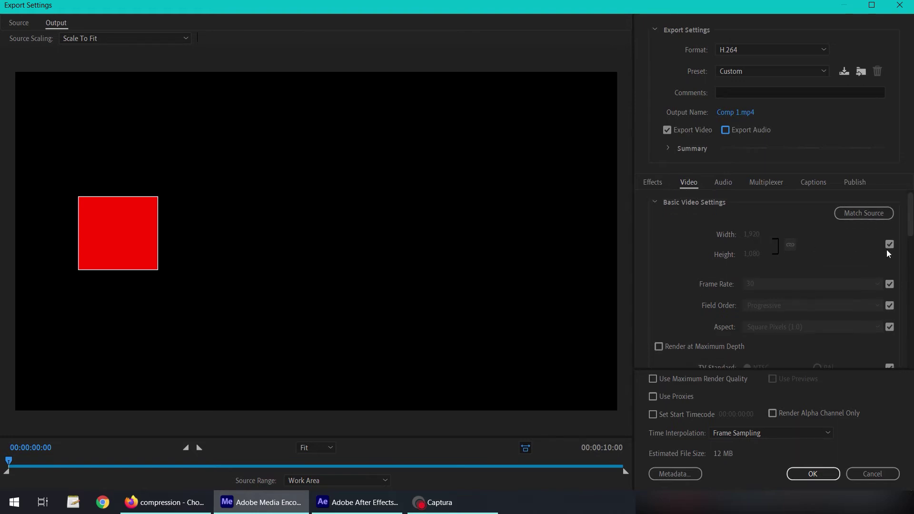
click(890, 245)
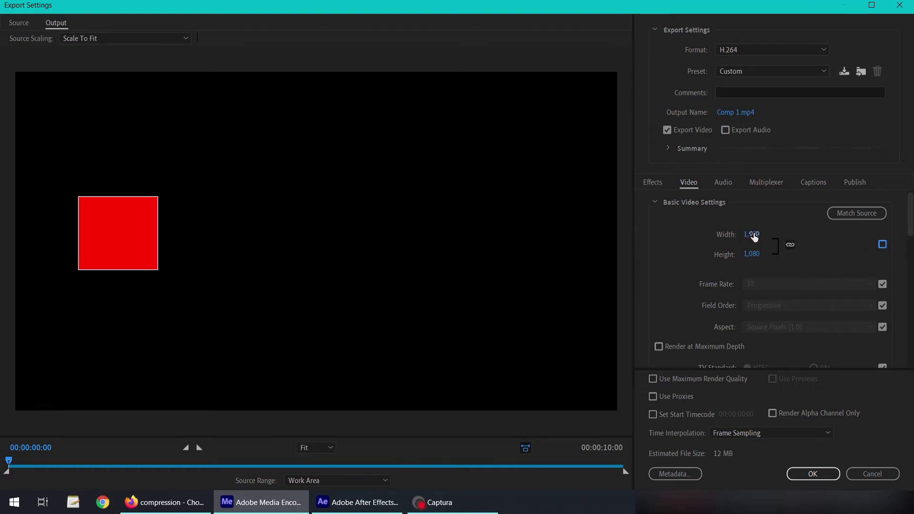
click(752, 235)
text(1,2)
text(80)
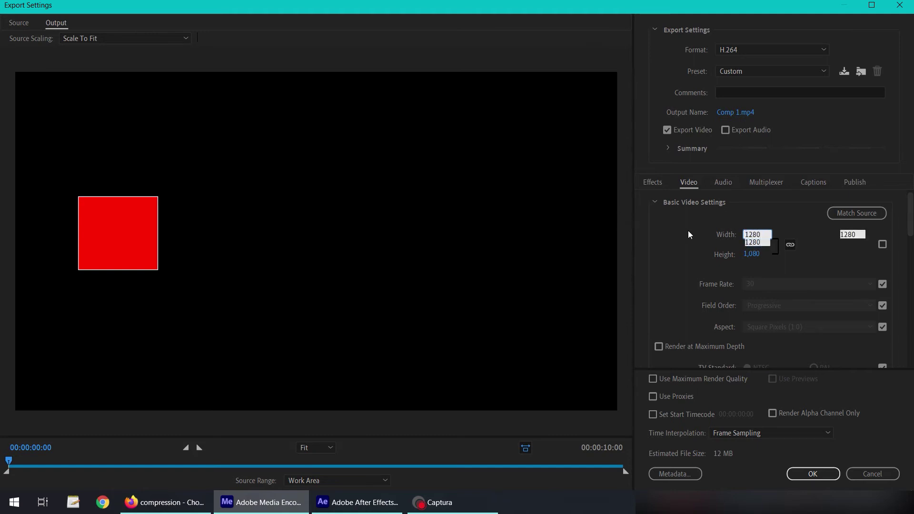
key(Return)
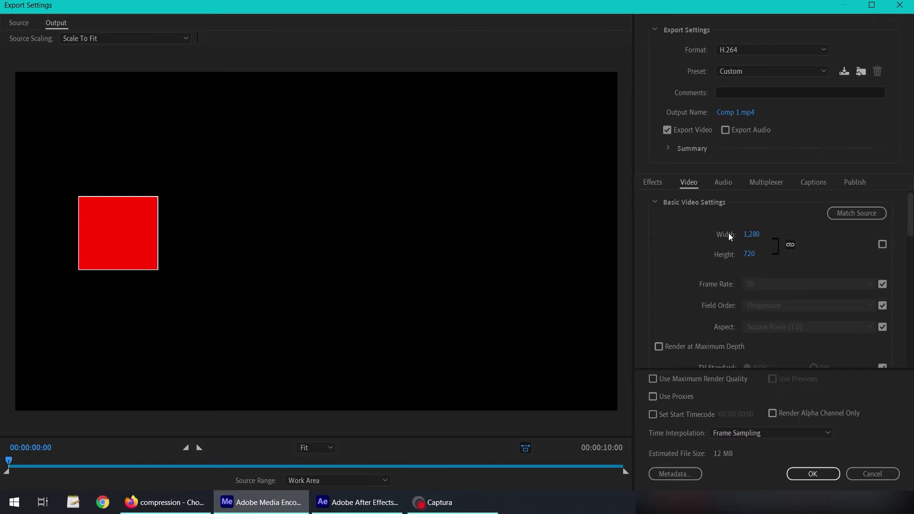
click(882, 245)
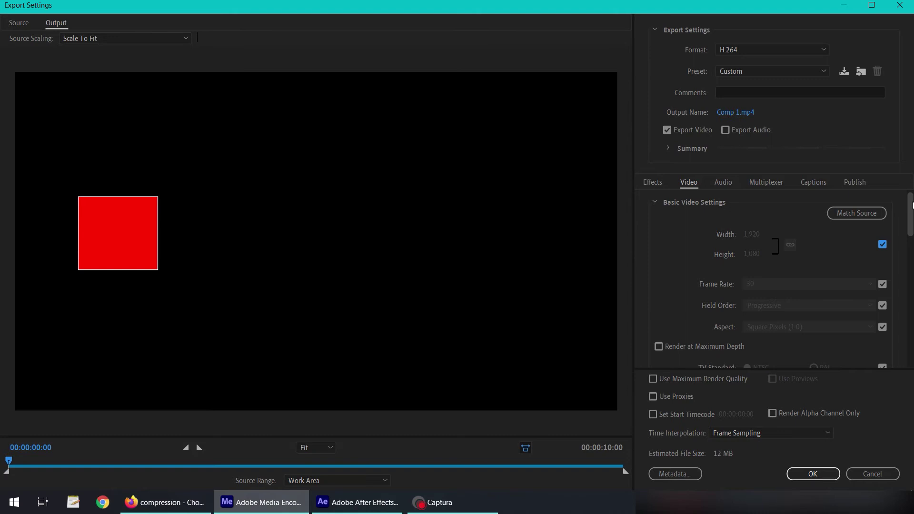
Bring up the Video tab's Bitrate Settings: VBR 1 pass, 10 Mbps target, 12 Mbps maximum.
scroll(912, 211, down, 1)
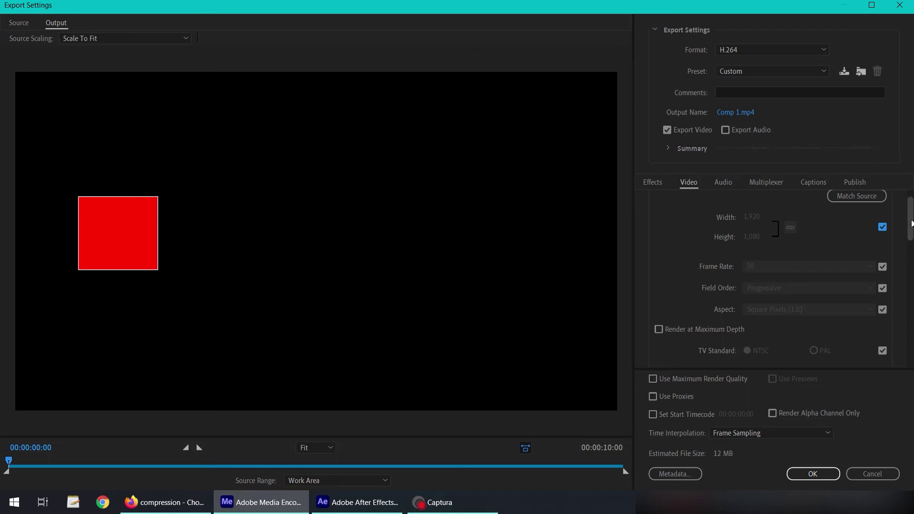
drag(910, 220, 912, 327)
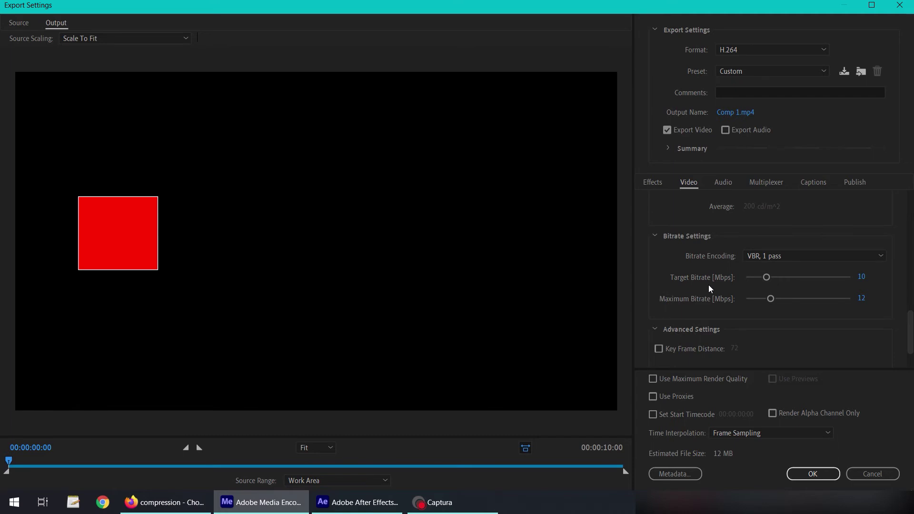
mouse_move(694, 307)
mouse_move(701, 273)
Lower the target bitrate to 4 Mbps, cutting the estimated size from 12 MB to 5 MB.
click(862, 277)
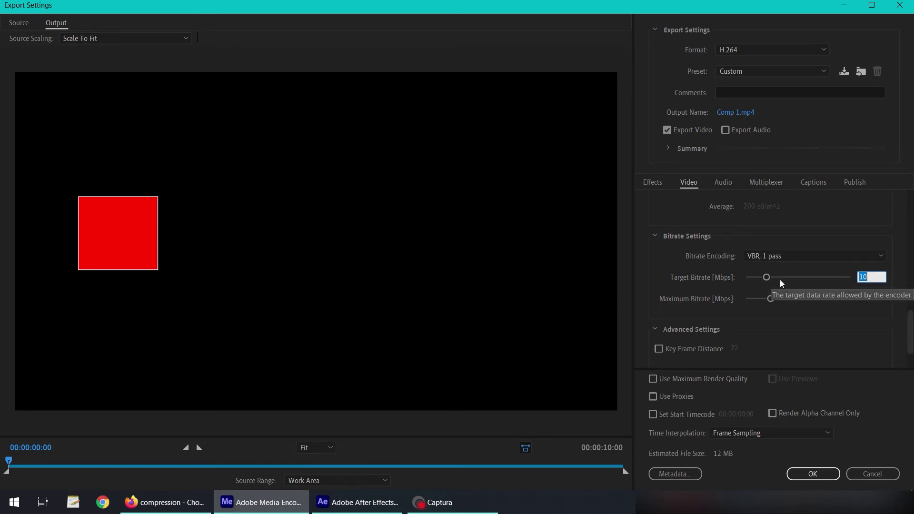
text(4)
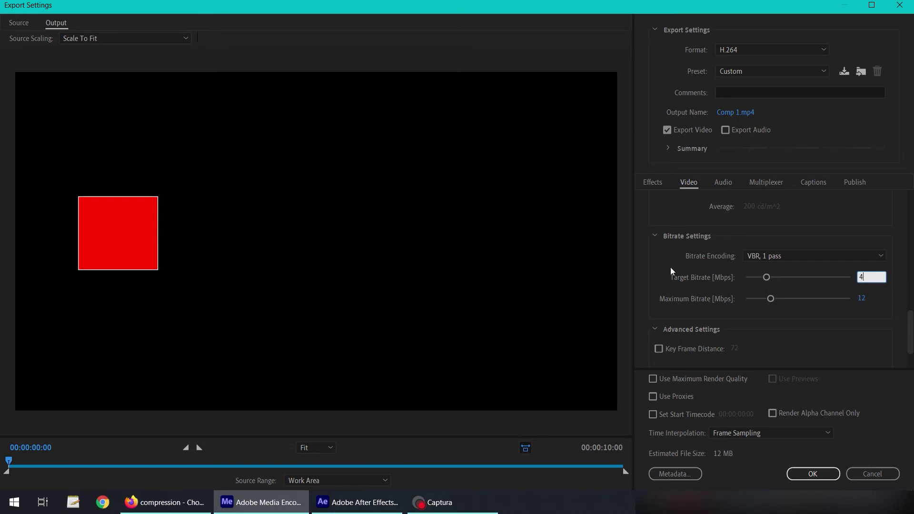
key(Return)
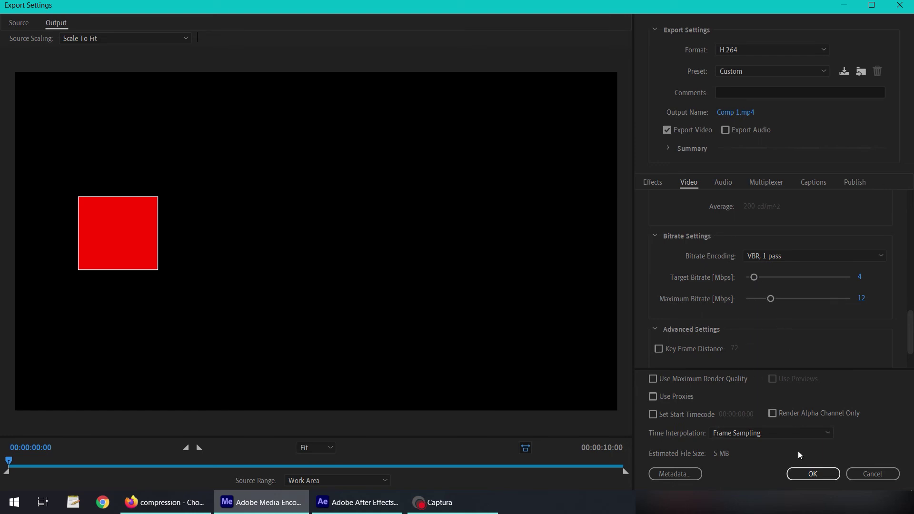
scroll(845, 357, down, 2)
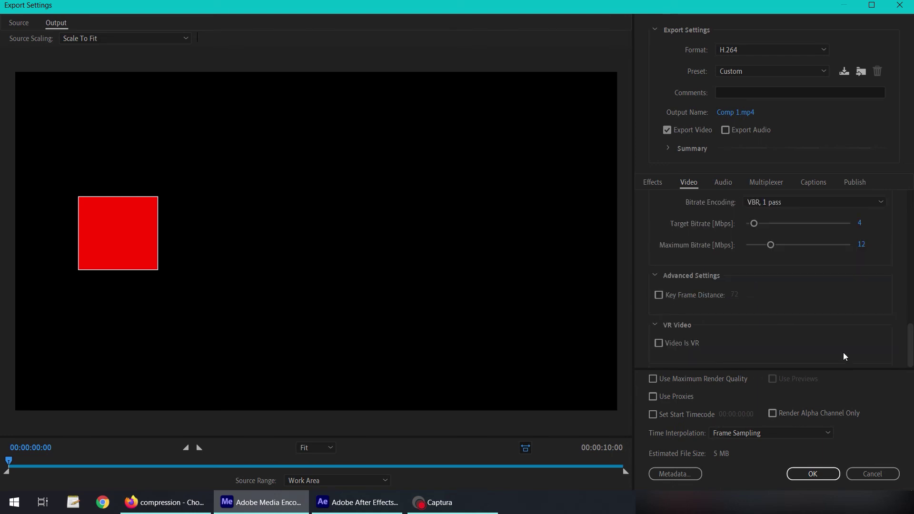
Accept the Custom export settings and encode Comp 1 until its status reads Done.
click(803, 474)
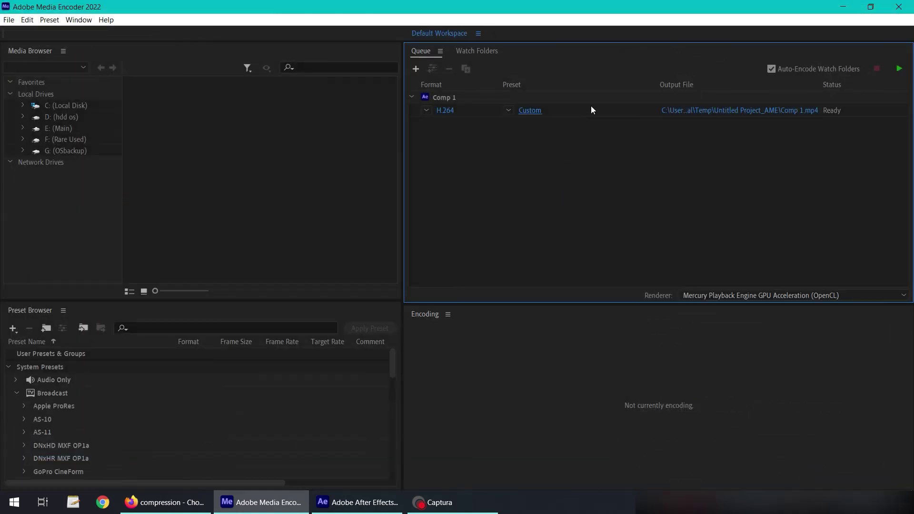
click(902, 69)
Play back the 439 KB Comp 1.mp4 from Untitled Project_AME, then return to Media Encoder.
click(747, 115)
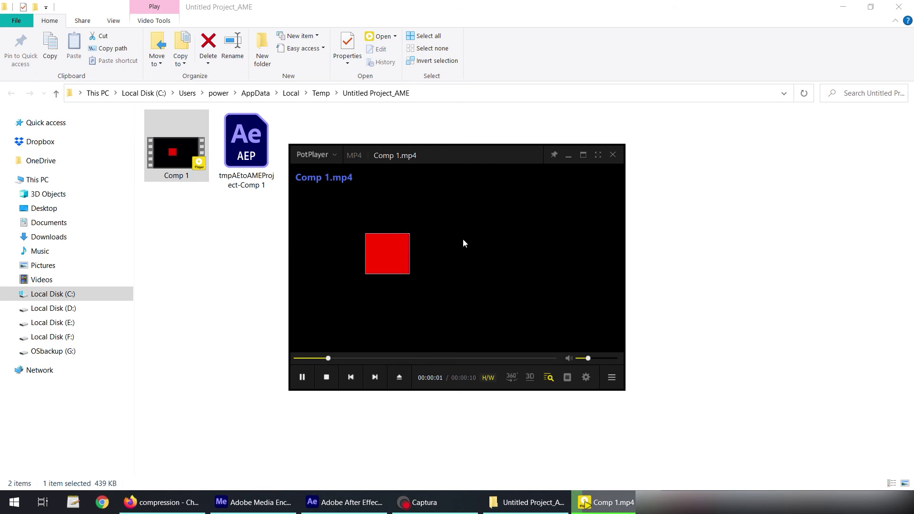
click(613, 156)
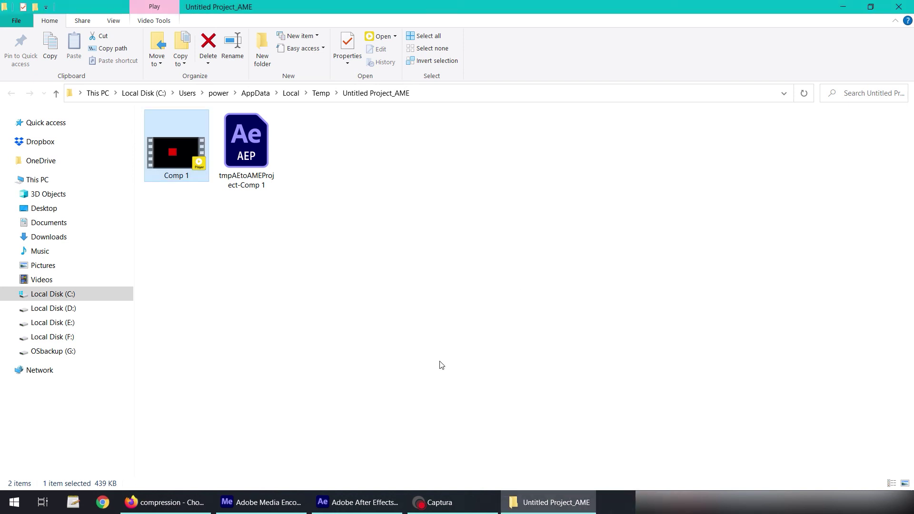
click(360, 504)
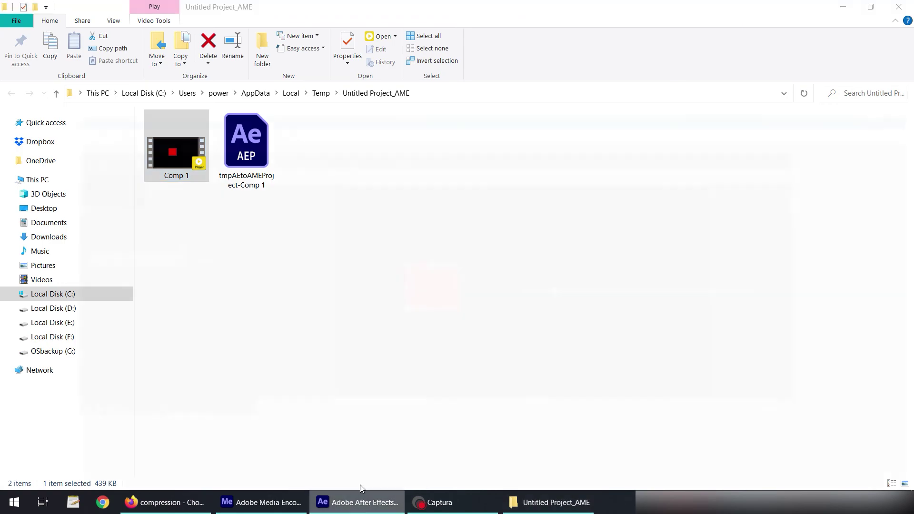
click(285, 503)
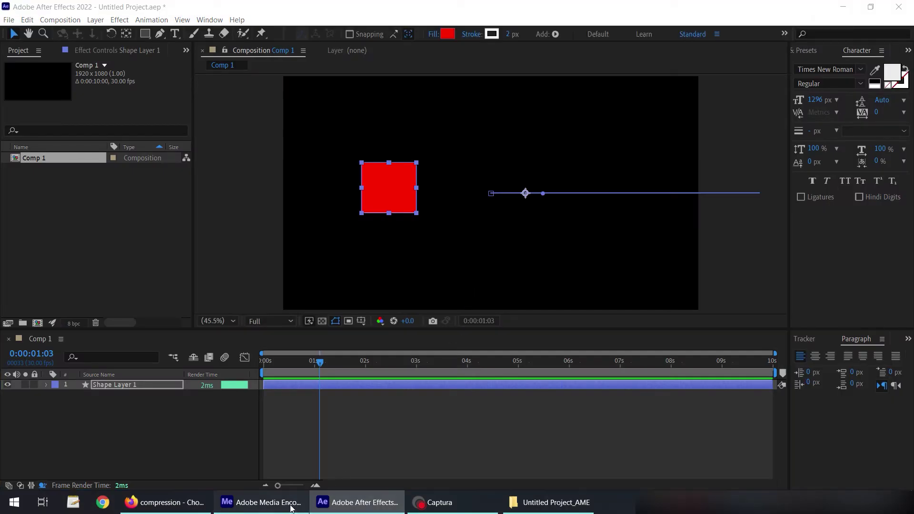